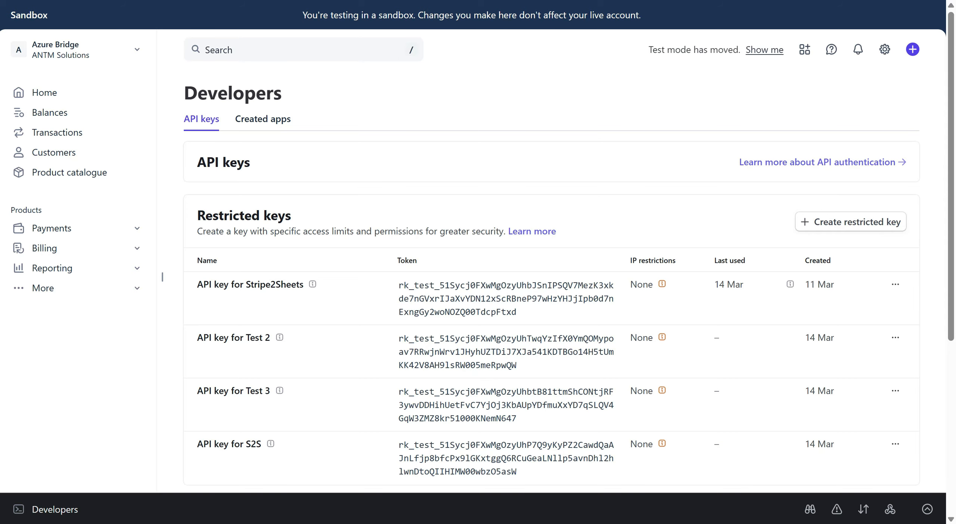
- Search the Stripe dashboard for "api" to find the API keys page, without leaving the current page
left_click(277, 49)
type("api")
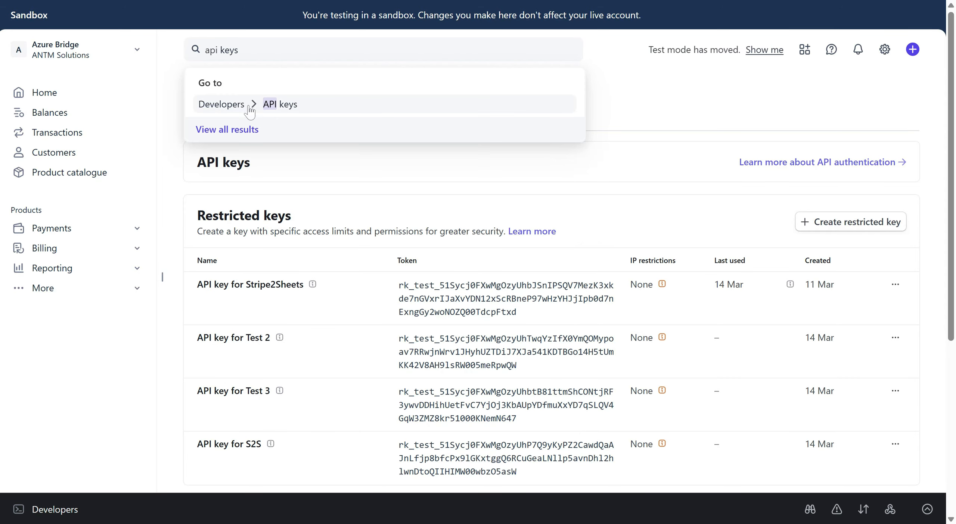
left_click(663, 123)
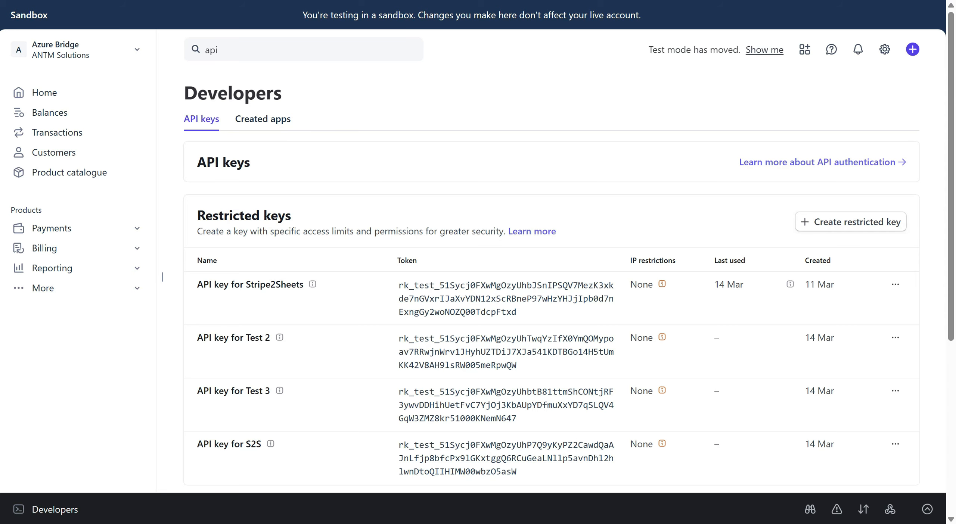
- Start creating a restricted key with the usage option Providing this key to another website
left_click_drag(197, 216, 295, 222)
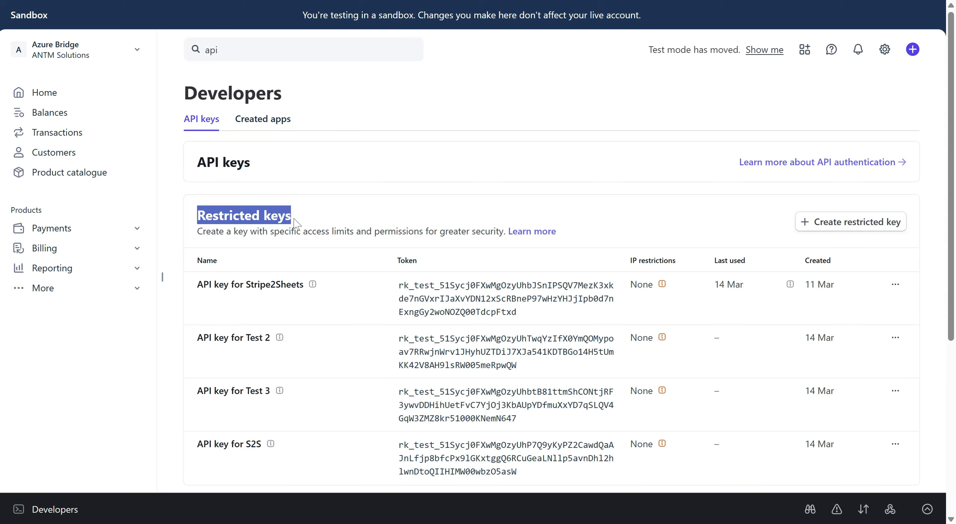
left_click(649, 208)
left_click(847, 222)
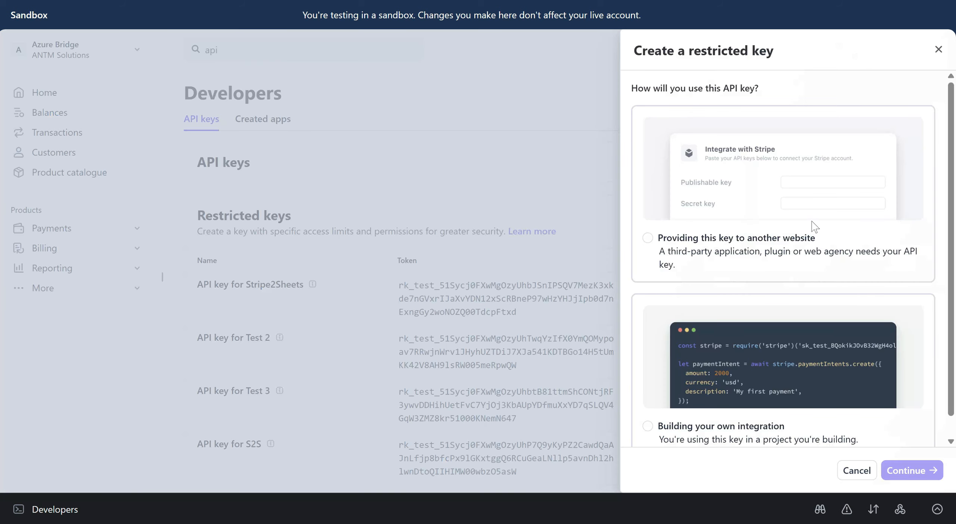
left_click(651, 243)
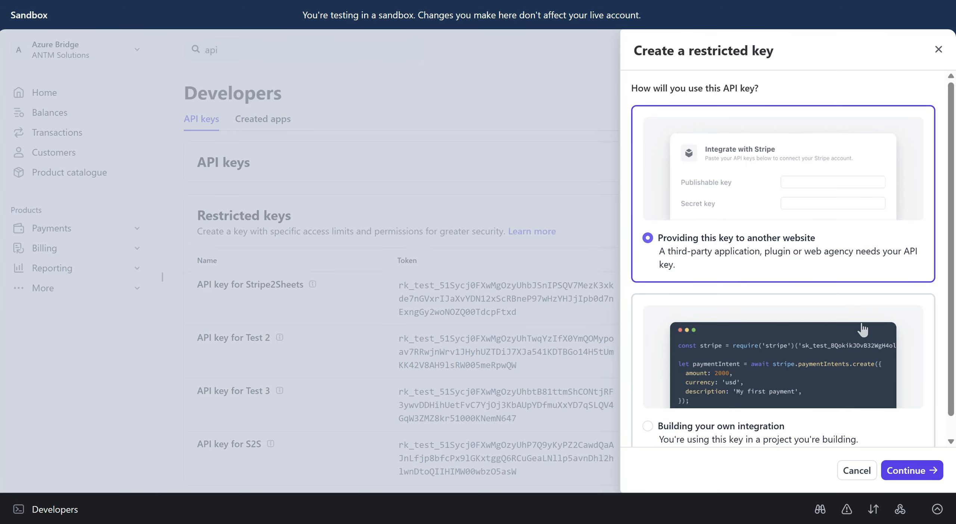
left_click(919, 471)
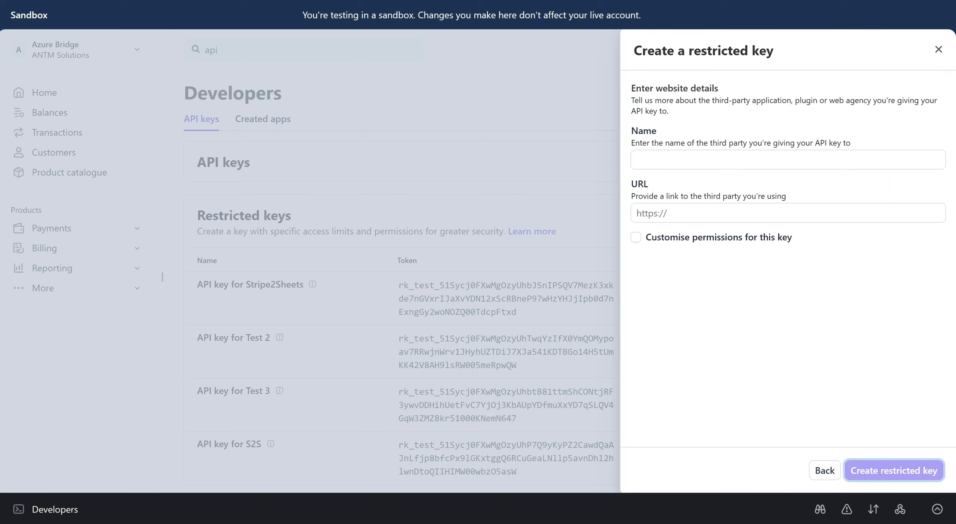
type("S")
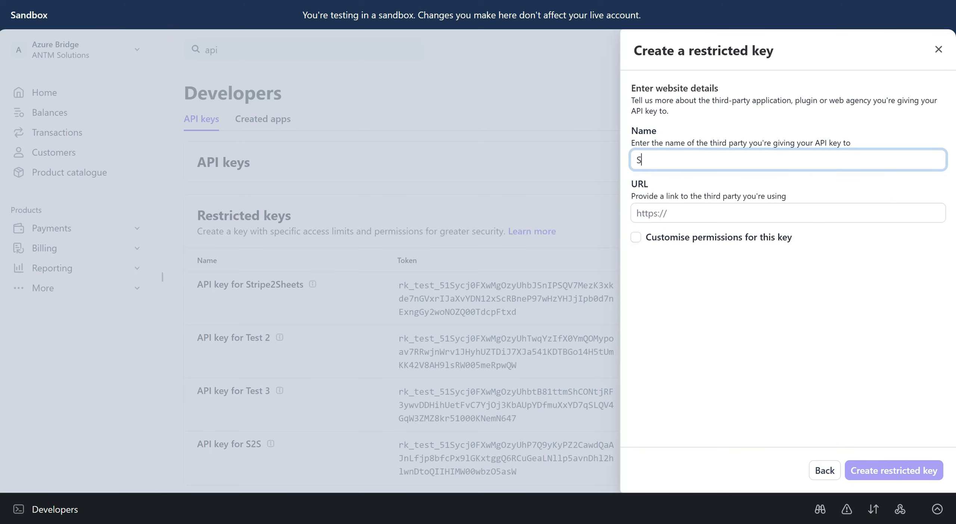
type("tripe2Sheets Demo")
key("Tab")
type("http")
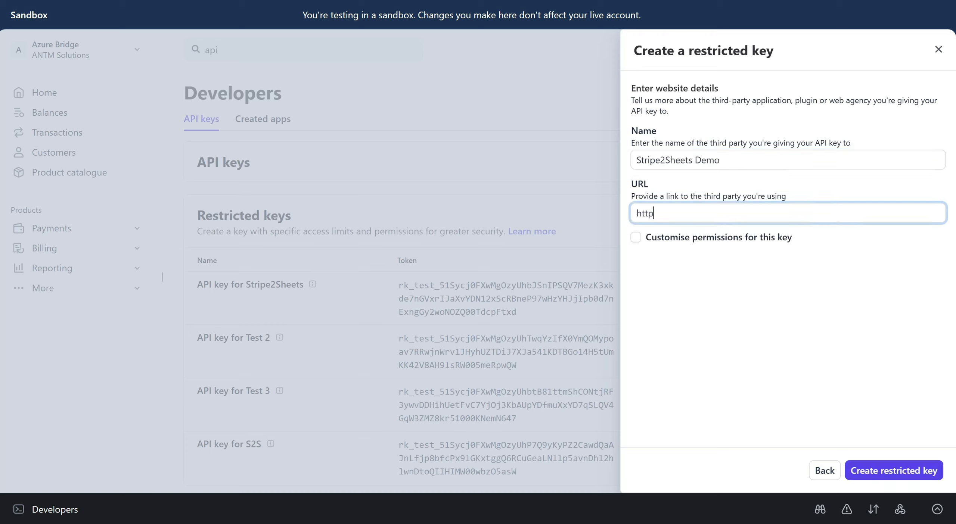
type("s://antmsolutions/stripe2sheets")
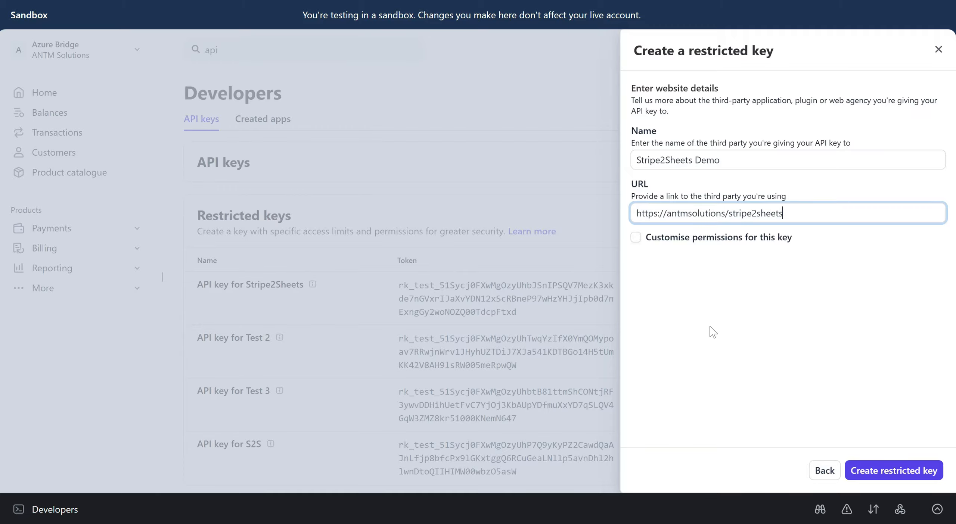
left_click(760, 322)
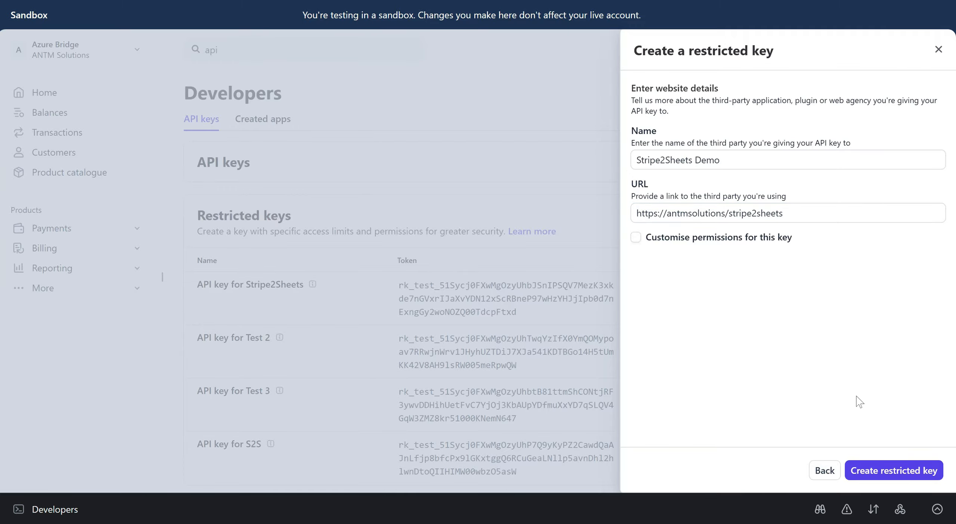
left_click(895, 474)
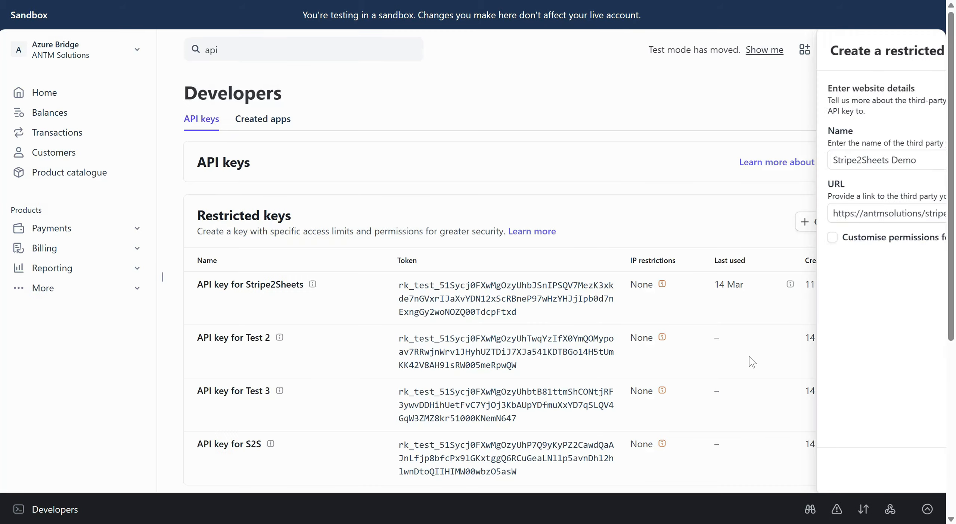
- Switch to the Stripe2Sheets spreadsheet in Google Sheets, paste the Stripe restricted key into the add-on and connect it
scroll(580, 213, "down", 3)
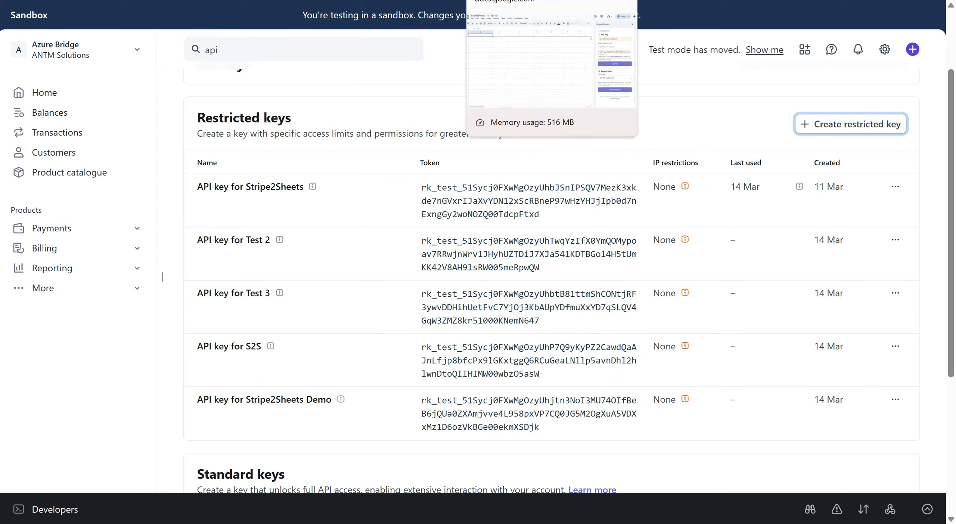
left_click(549, 0)
left_click(747, 179)
key("ctrl+v")
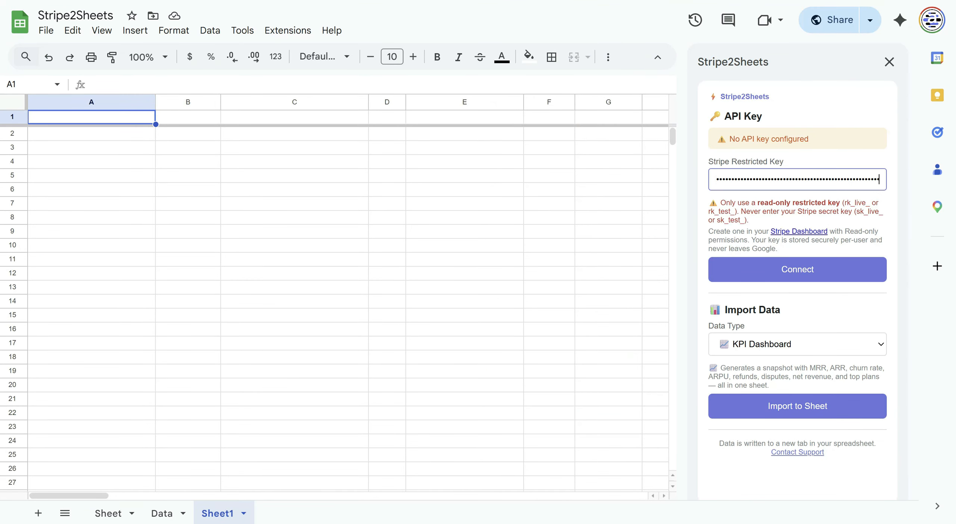
left_click(812, 273)
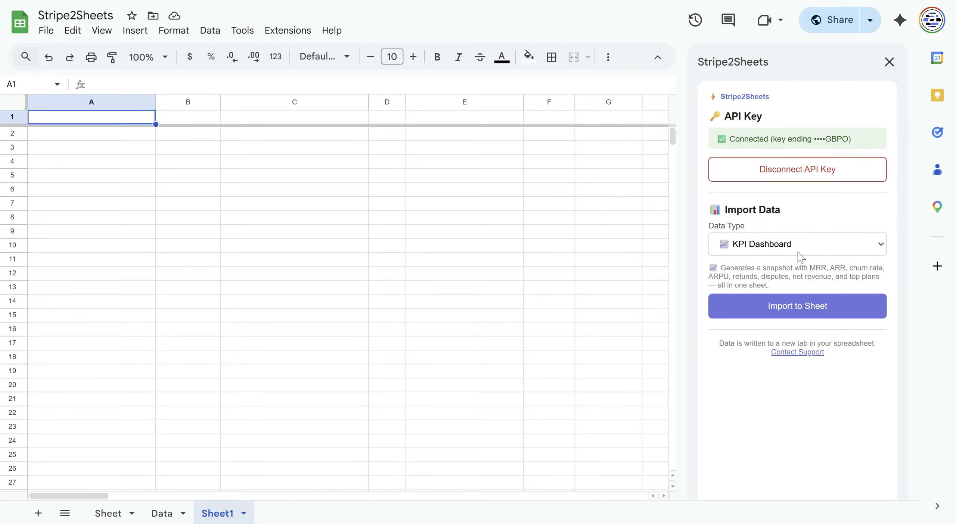
- Import the KPI Dashboard data type into the spreadsheet with the Stripe2Sheets add-on
left_click(806, 247)
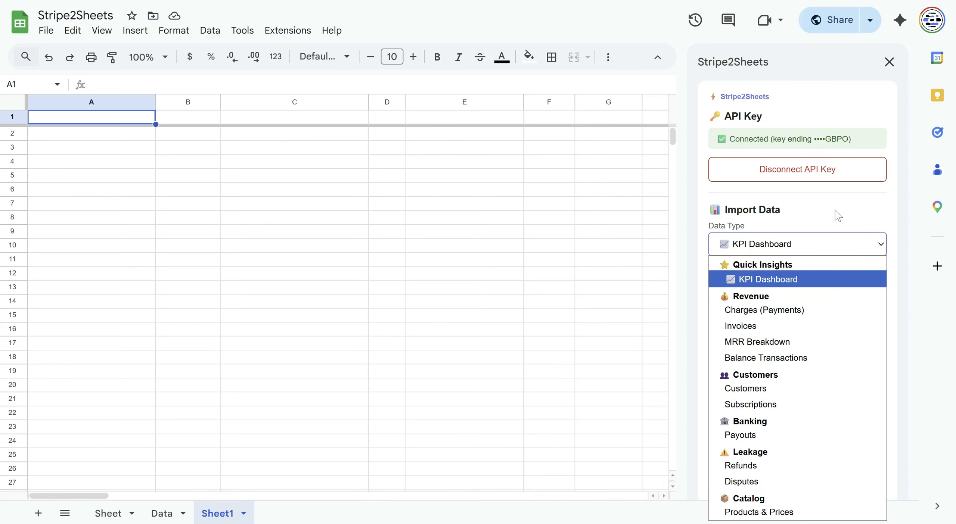
left_click(781, 284)
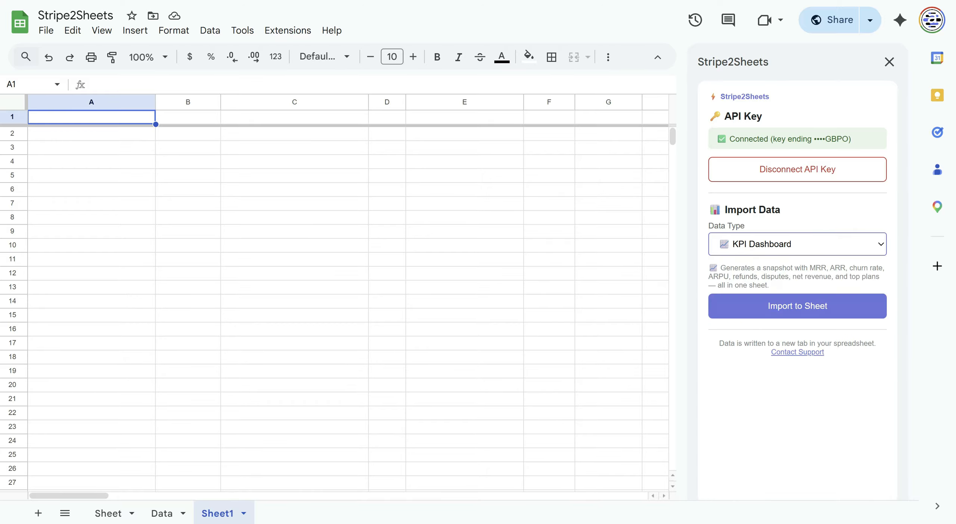
left_click(773, 310)
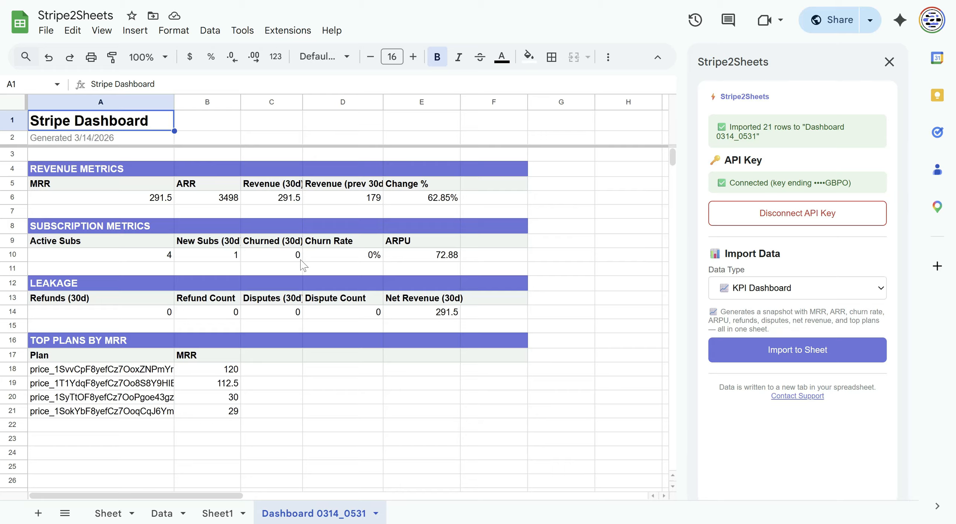
left_click(397, 353)
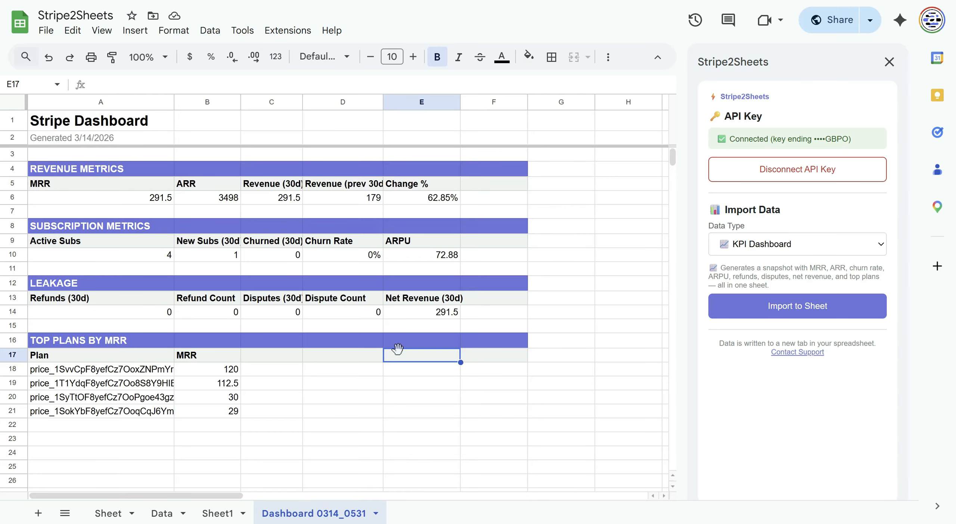
left_click(439, 382)
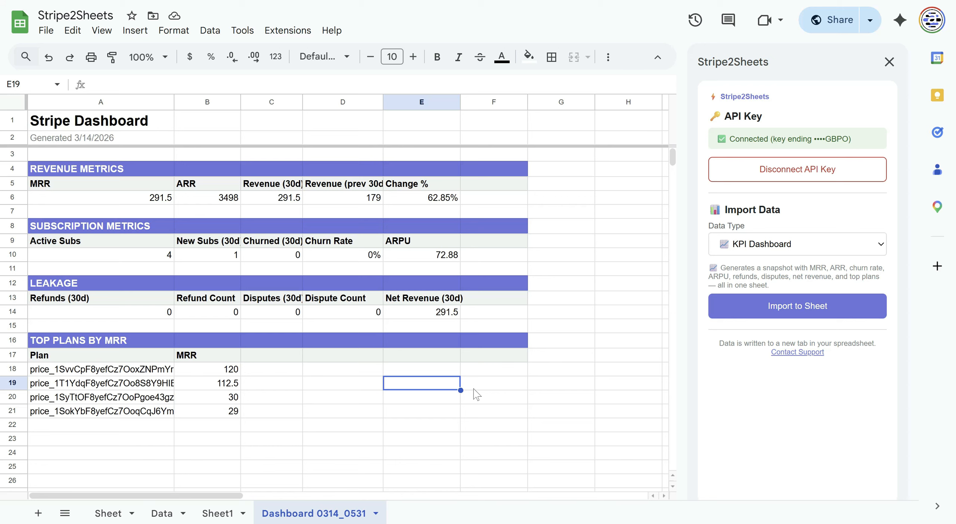
- Import the MRR Breakdown data type from Stripe into the spreadsheet
left_click(826, 244)
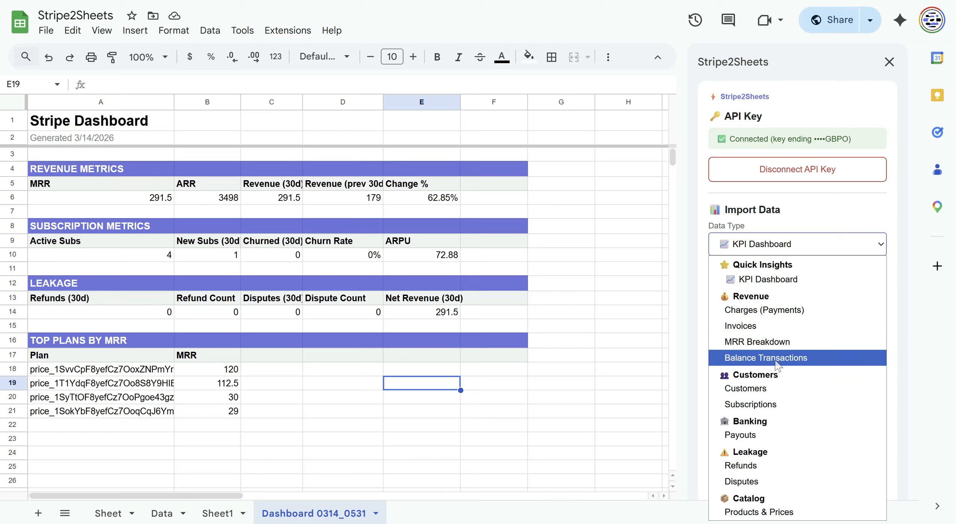
left_click(759, 342)
left_click(755, 273)
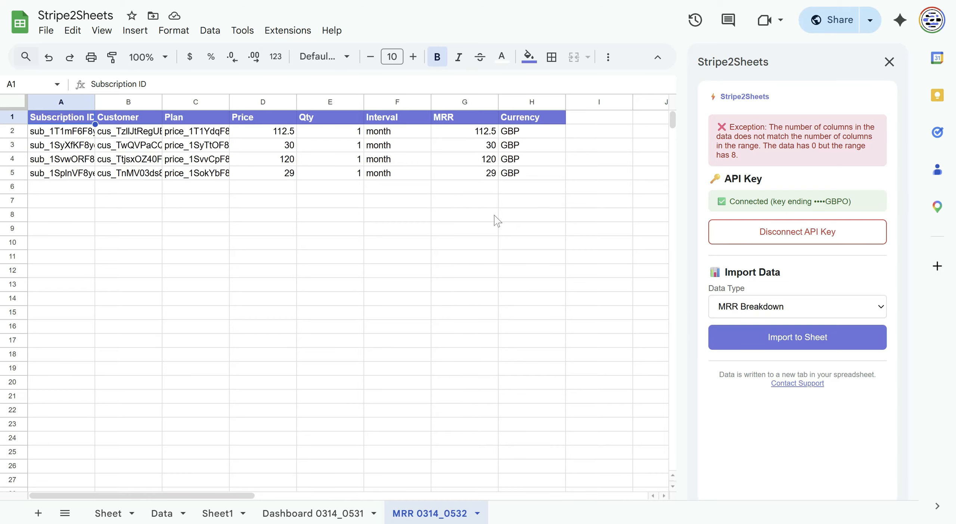
left_click_drag(717, 127, 761, 155)
left_click(760, 155)
left_click(450, 229)
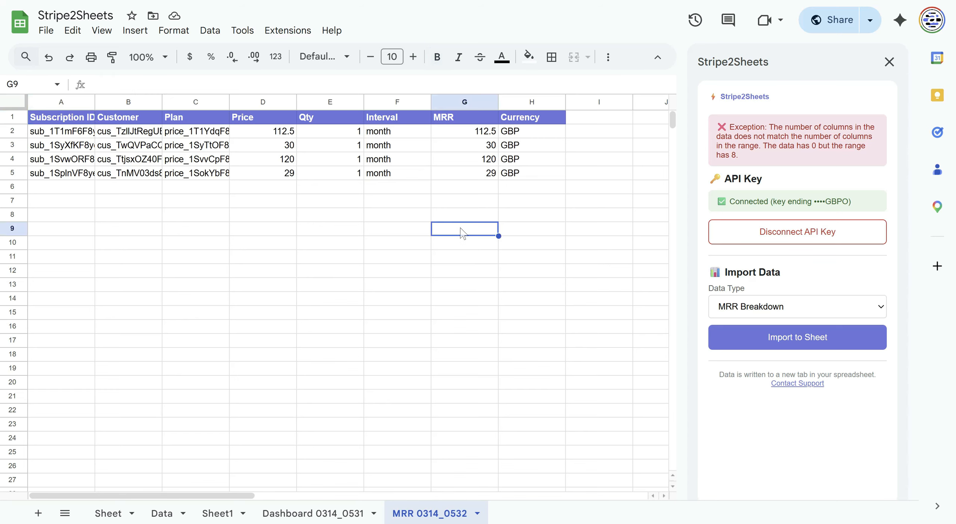
left_click(815, 313)
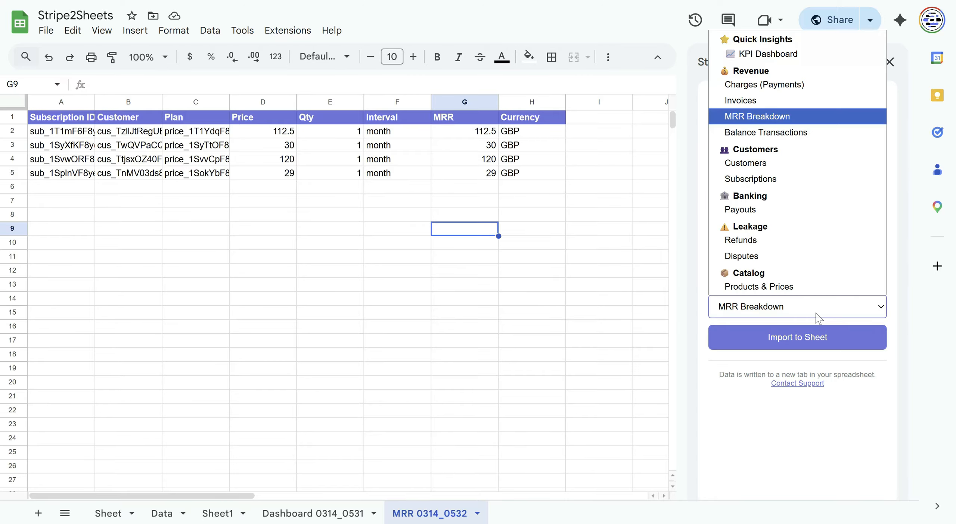
left_click(757, 165)
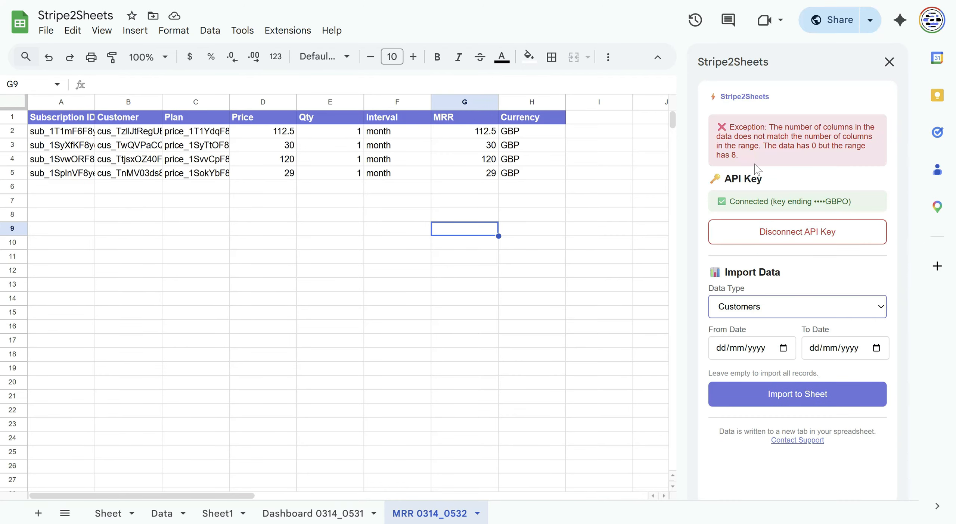
left_click(783, 349)
left_click(861, 358)
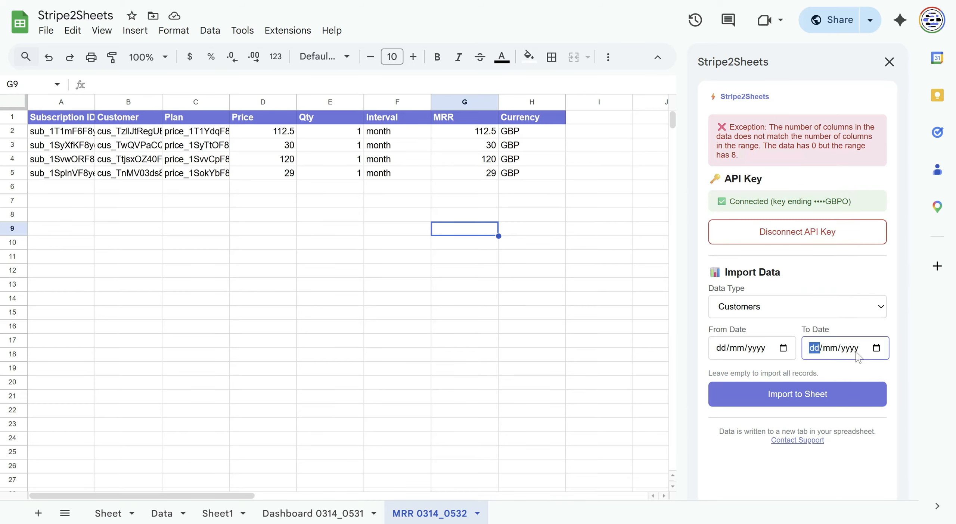
- Import the Payouts data type with both date fields left empty and look through the imported rows
left_click(810, 311)
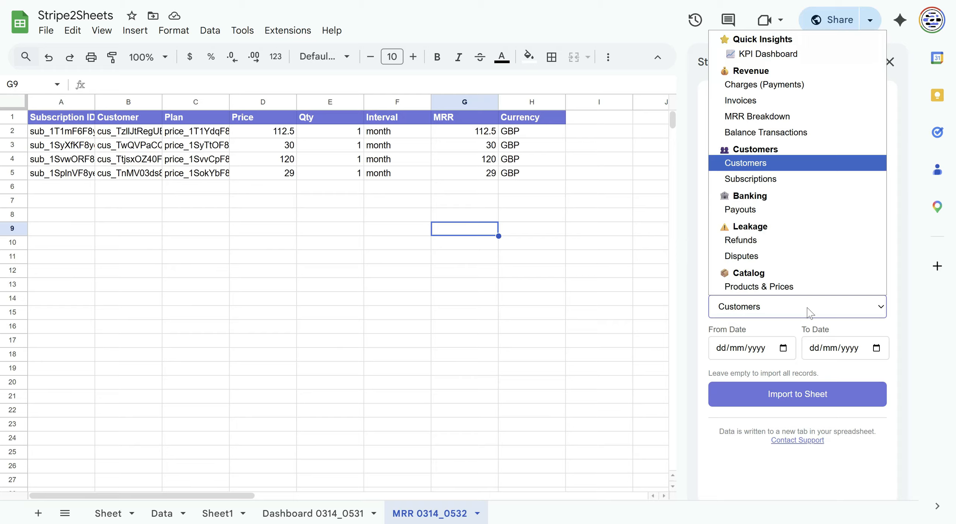
left_click(778, 209)
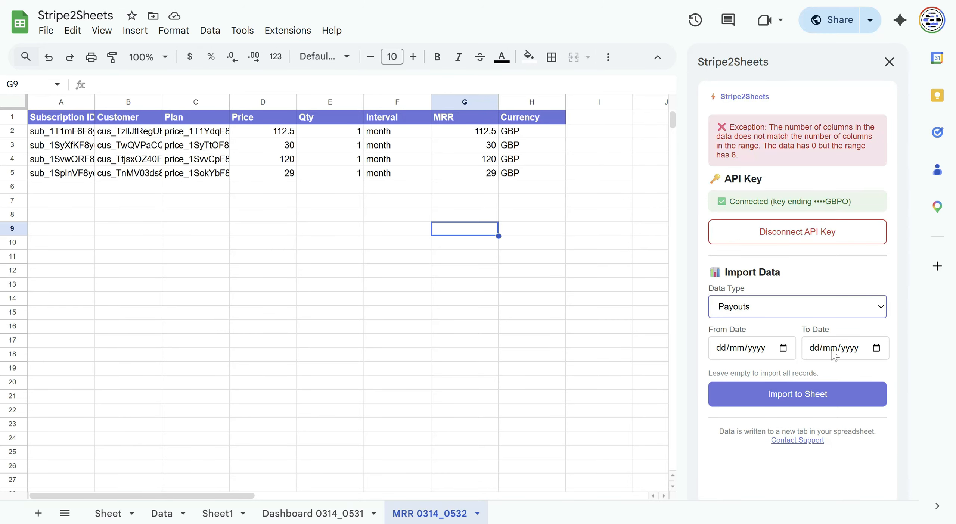
left_click(794, 392)
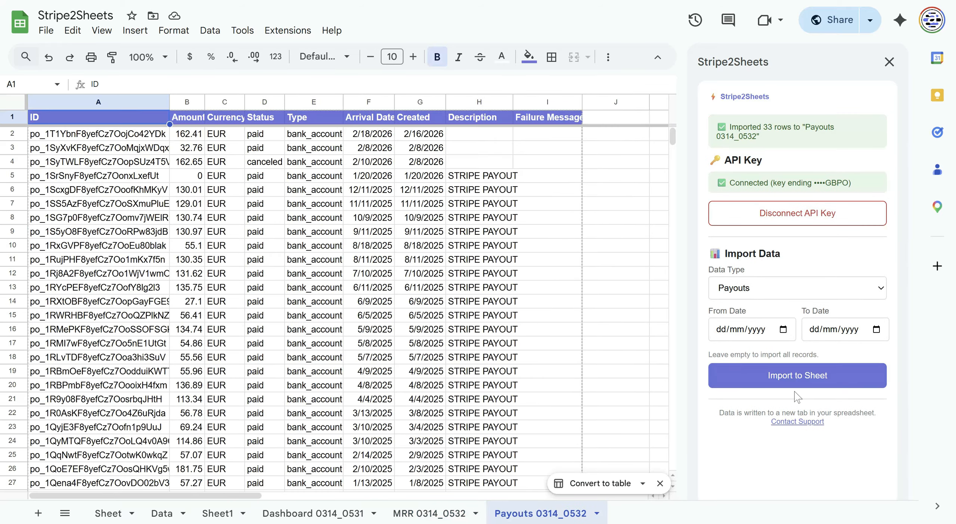
scroll(591, 278, "down", 5)
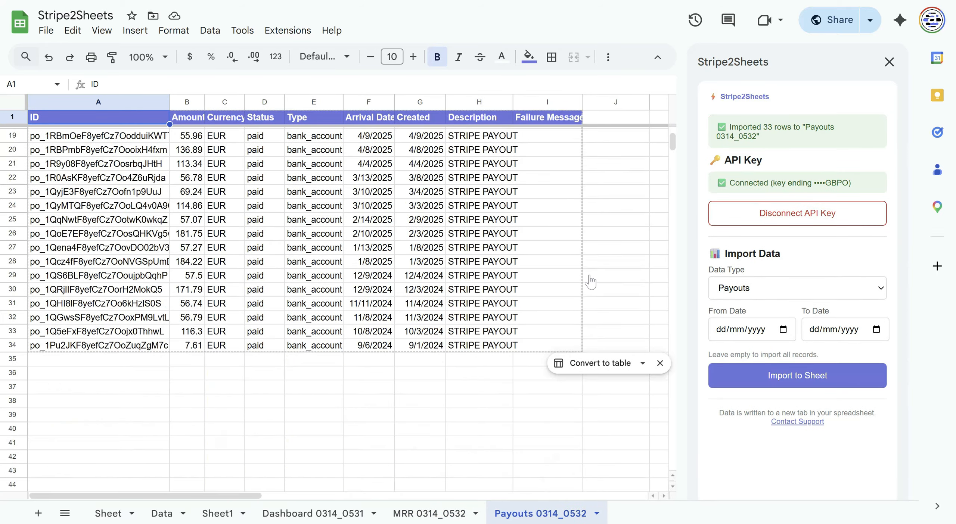
scroll(591, 278, "down", 5)
scroll(591, 280, "up", 6)
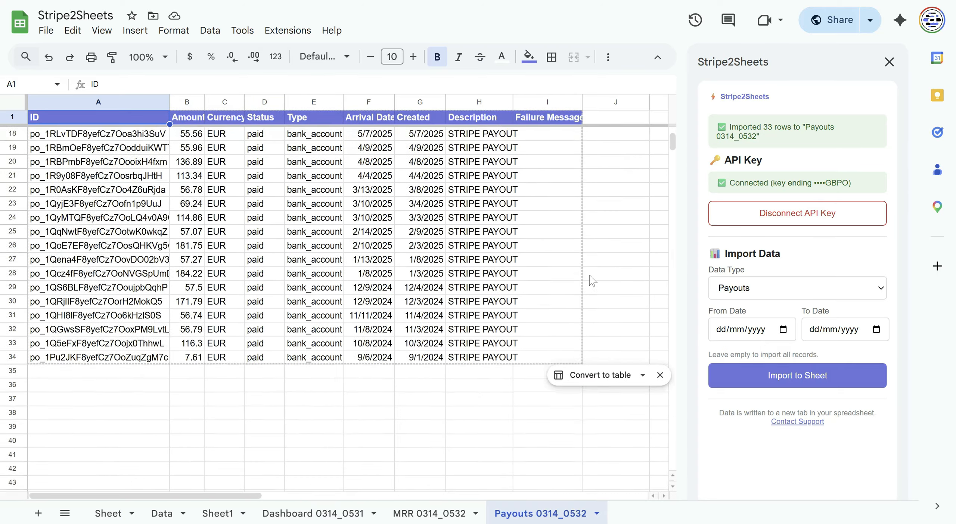
scroll(590, 279, "up", 5)
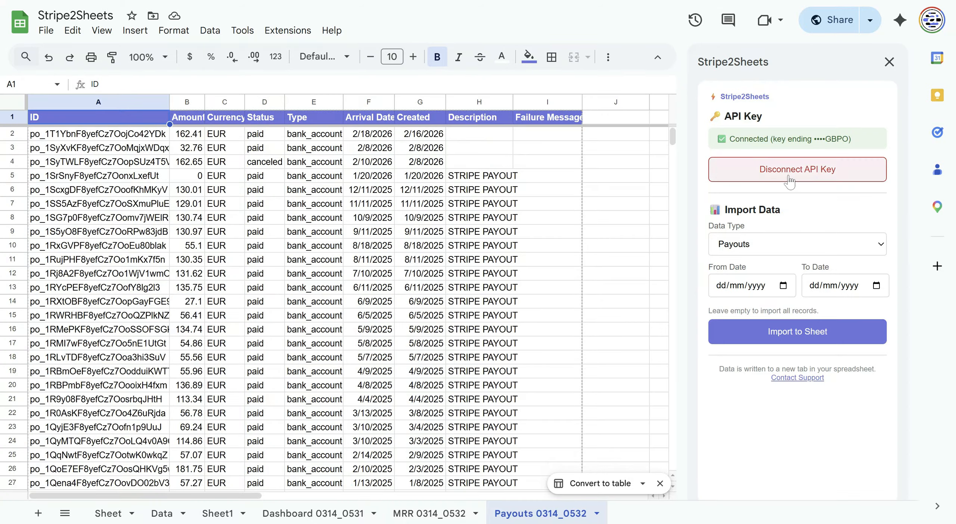
- Import the Refunds data type with no date range into the spreadsheet
left_click(780, 249)
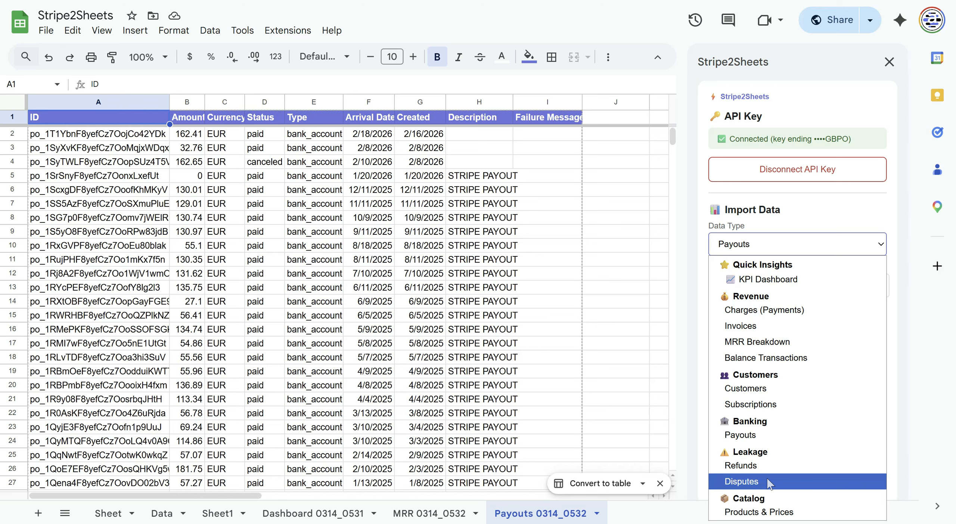
left_click(768, 466)
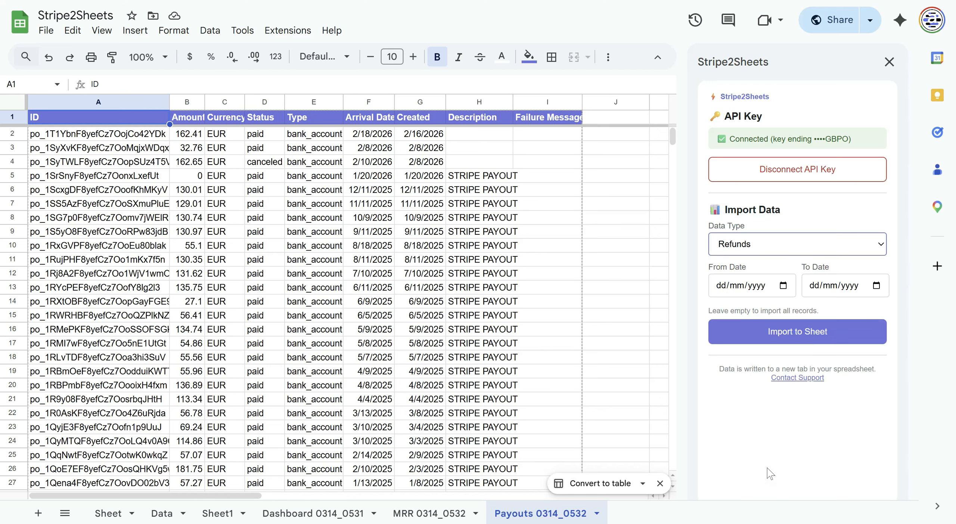
left_click(772, 329)
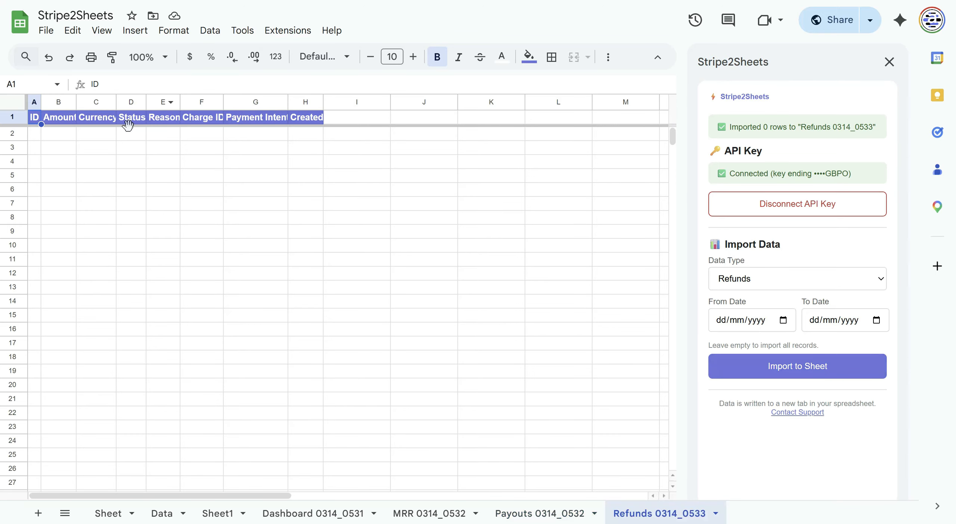
- Widen the Amount, Currency, Charge ID and Payment Intent columns on the Refunds sheet to fit their headers
left_click_drag(76, 102, 169, 102)
left_click_drag(278, 101, 311, 102)
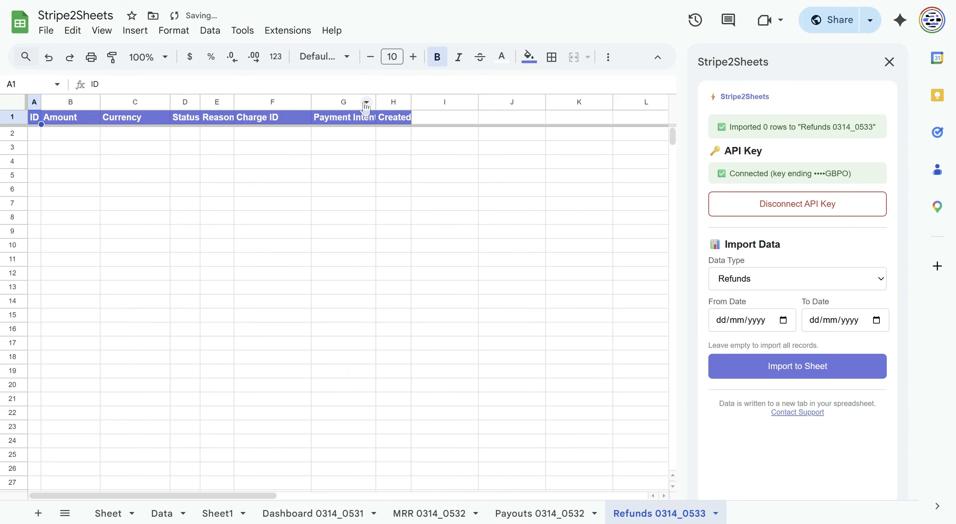
left_click_drag(375, 102, 406, 101)
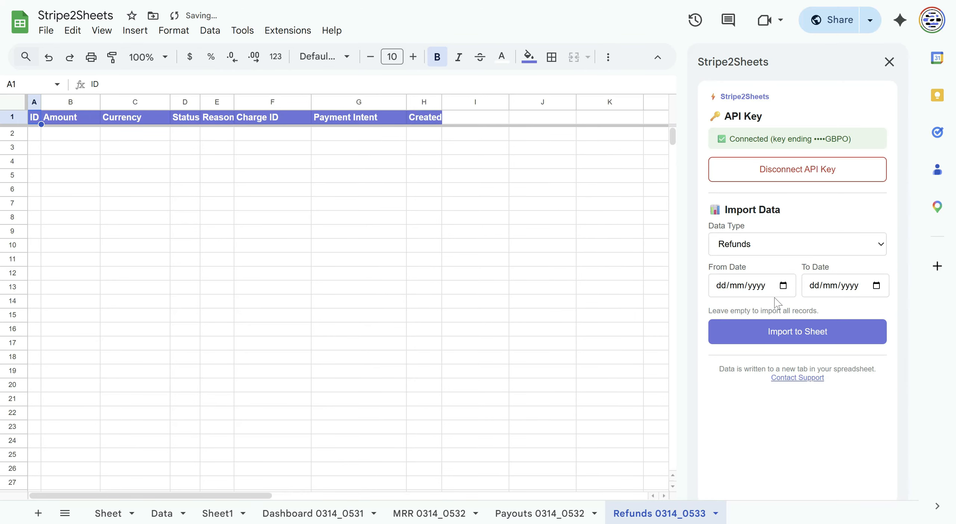
- Import the Products & Prices data type from Stripe into the spreadsheet
left_click(775, 246)
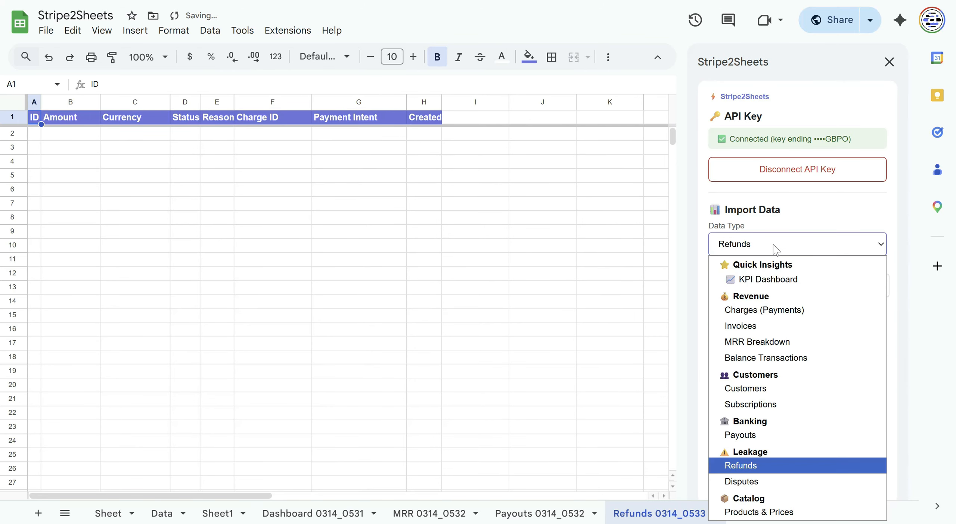
left_click(761, 511)
left_click(782, 272)
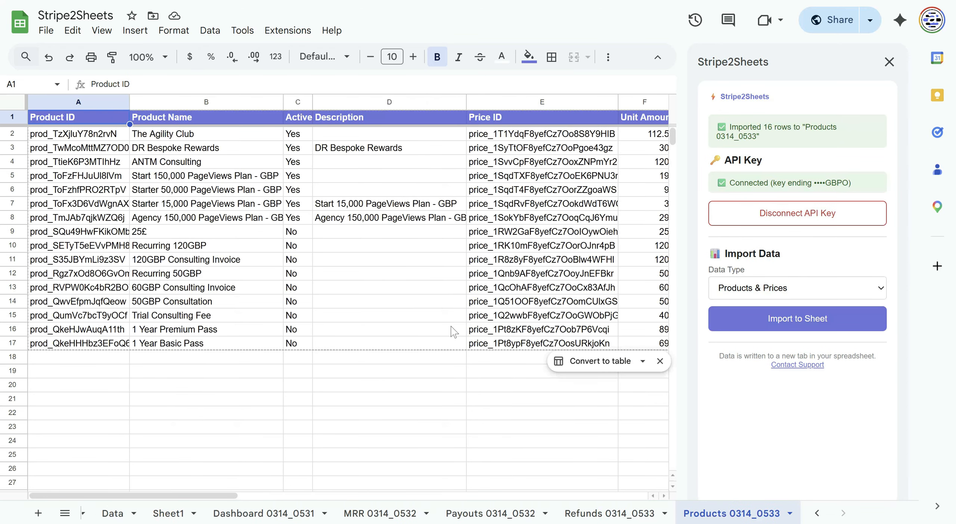
- Look through the imported product and price columns across to Created, and return to the MRR 0314_0532 sheet
scroll(418, 338, "right", 6)
scroll(418, 340, "right", 2)
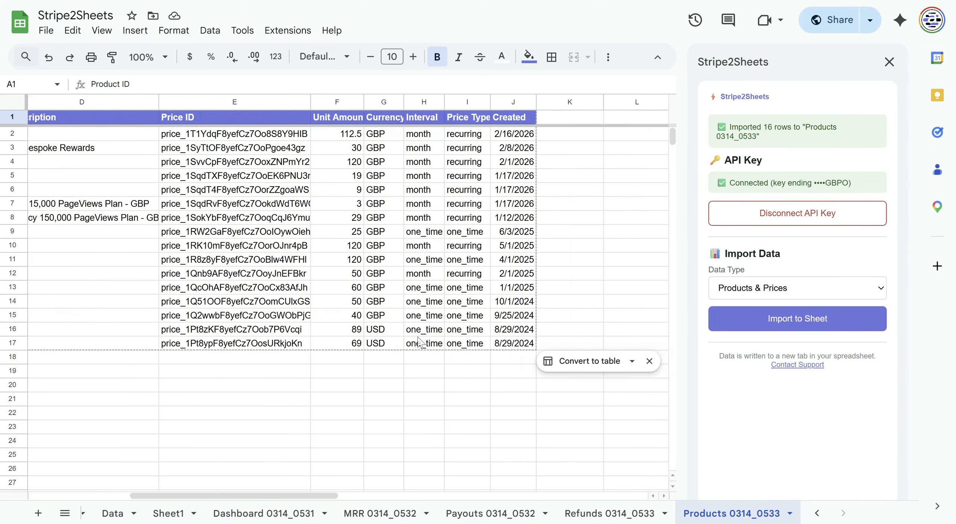
scroll(321, 361, "left", 1)
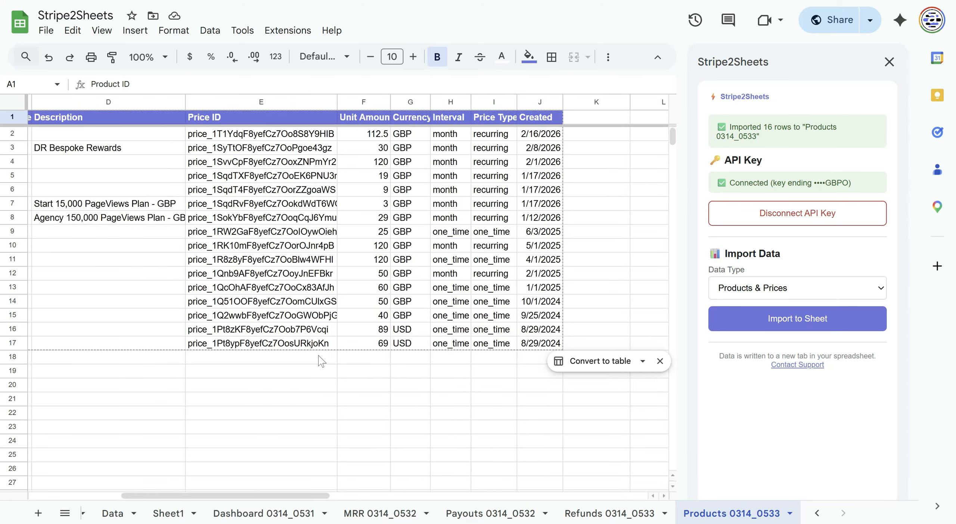
left_click(394, 518)
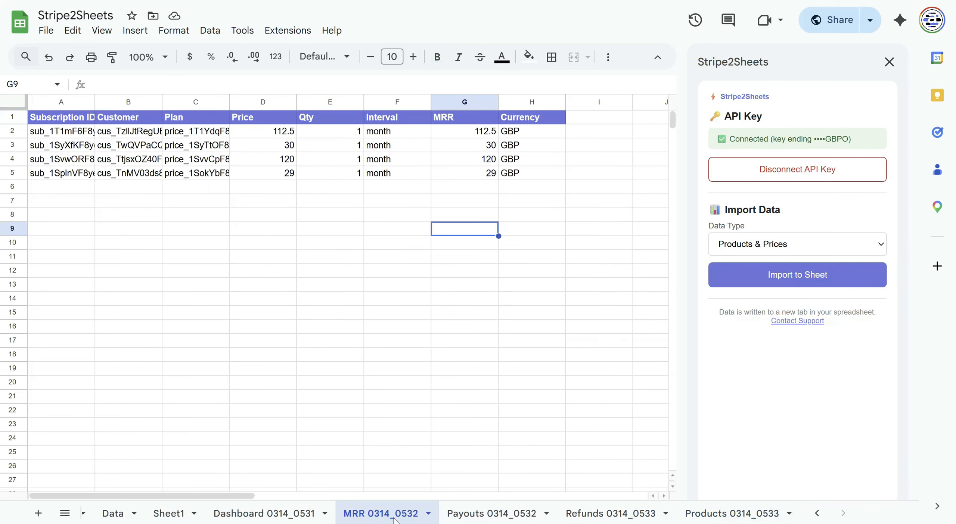